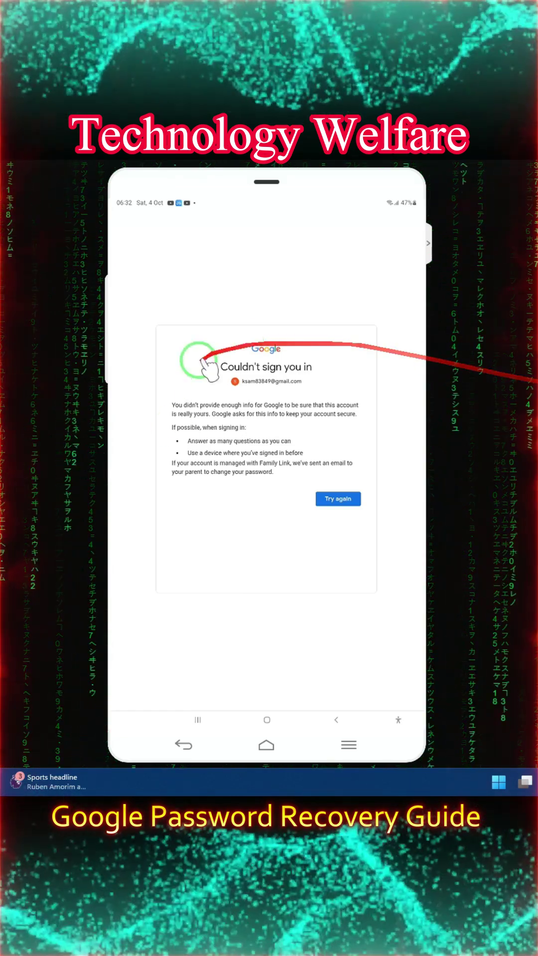
- Restart recovery with the account email, skipping the password, phone sign-in and last-password prompts
left_click(338, 499)
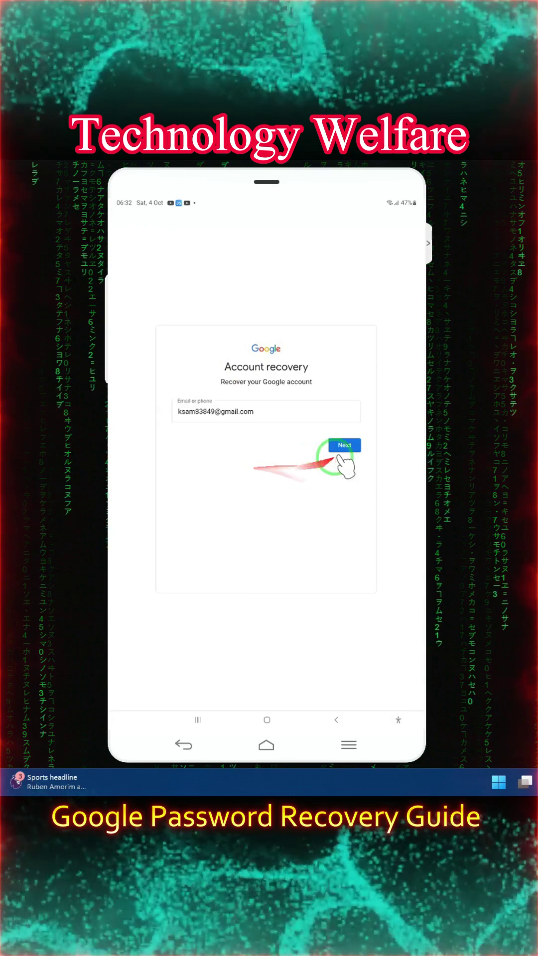
left_click(343, 446)
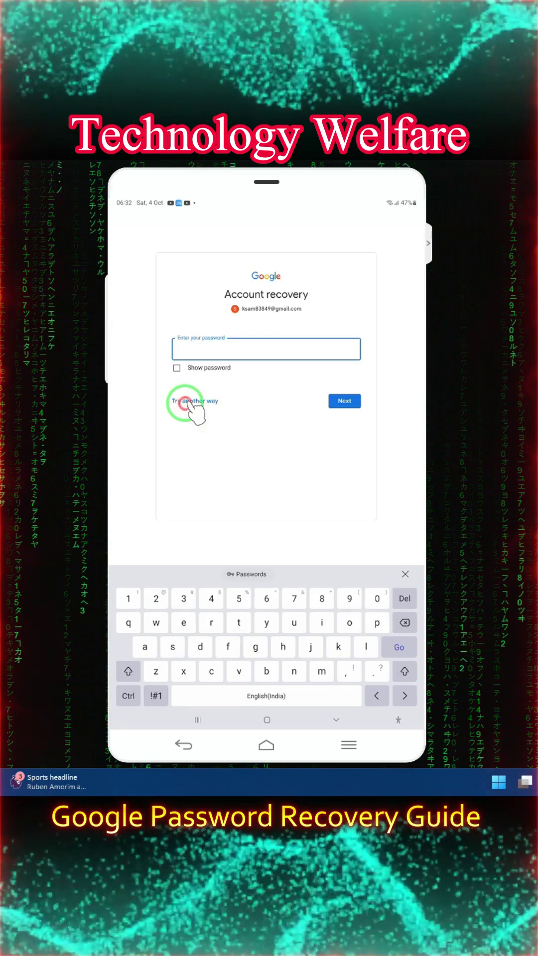
left_click(191, 401)
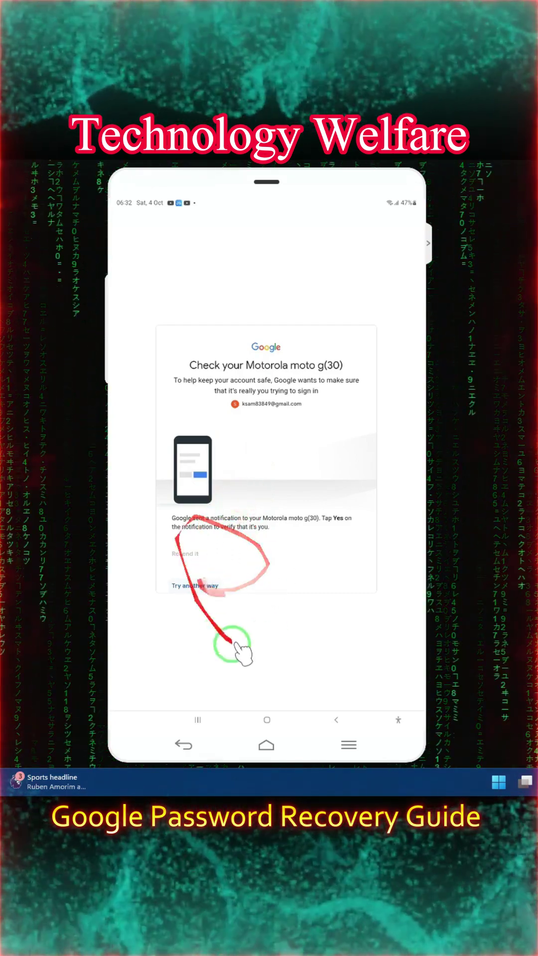
left_click(202, 585)
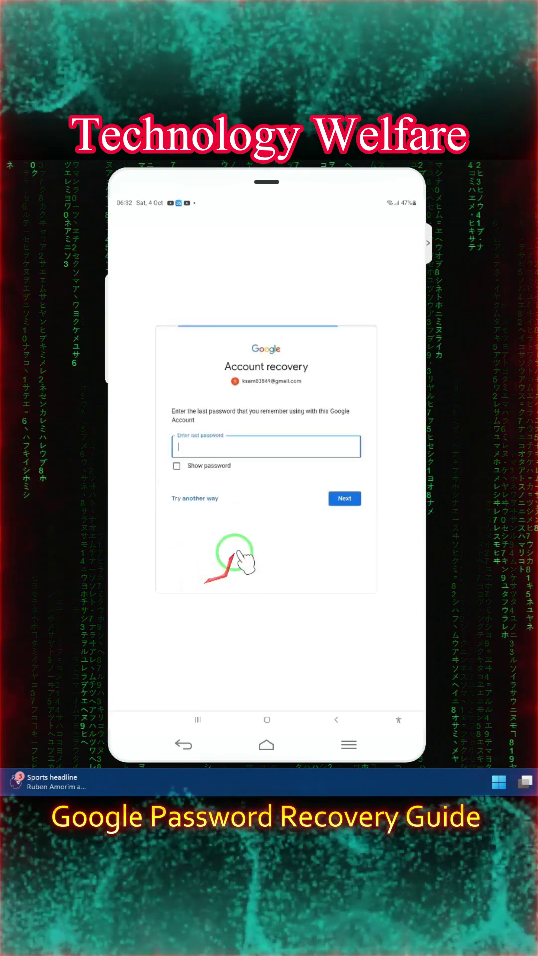
left_click(196, 427)
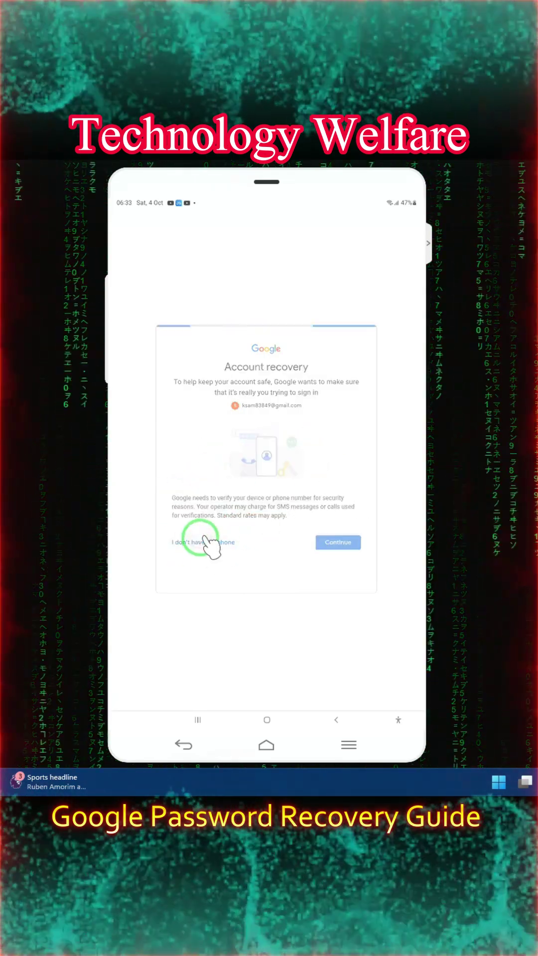
left_click(338, 542)
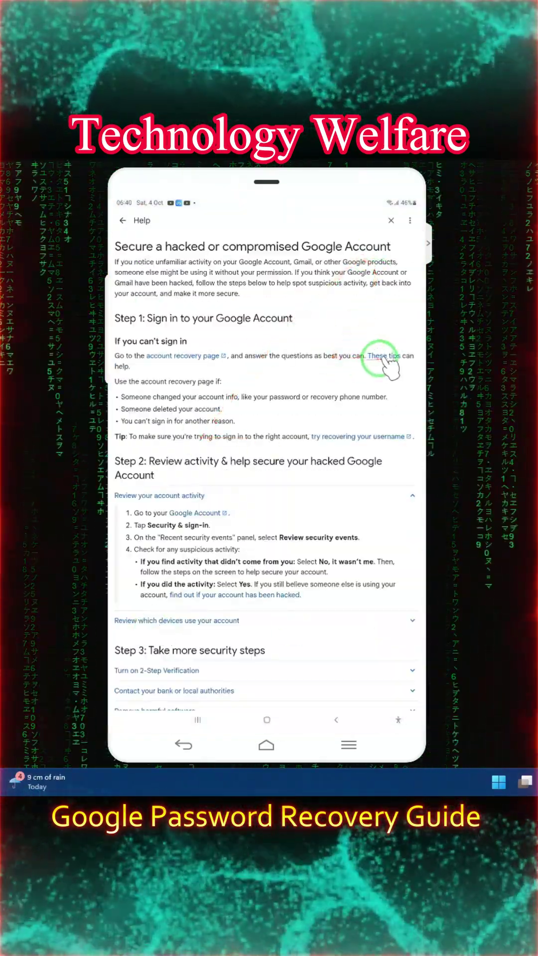
- Read the account recovery tips, then follow the 'Account recovery page' link
left_click(385, 357)
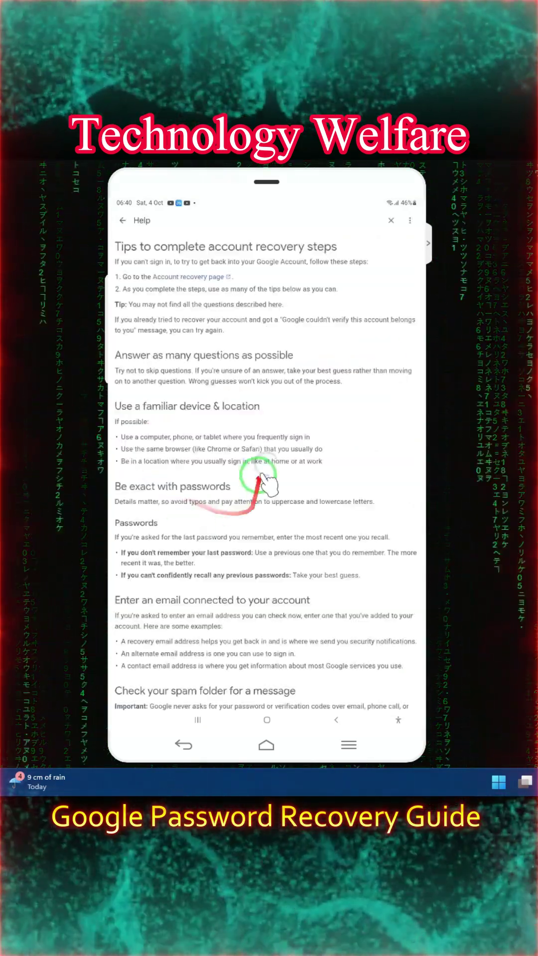
scroll(224, 462, "down", 3)
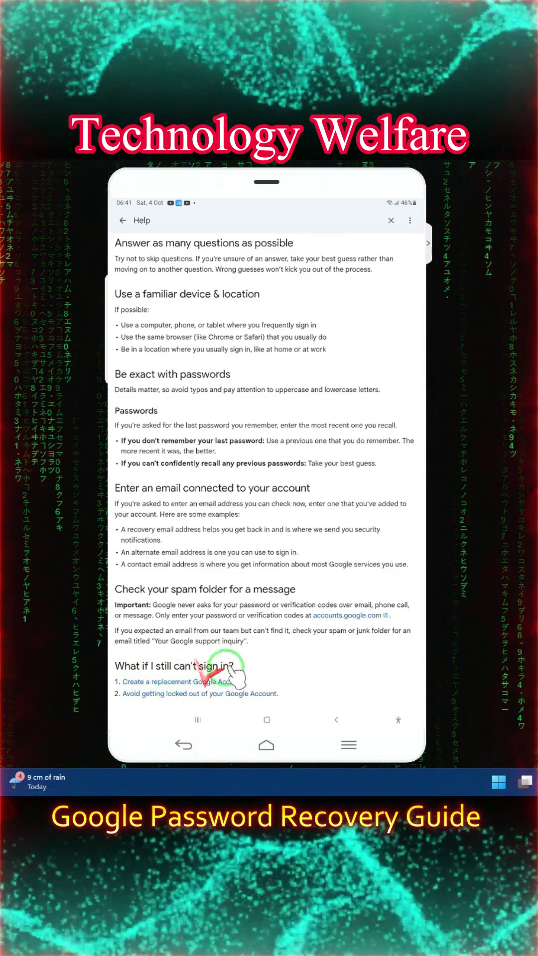
scroll(241, 664, "up", 4)
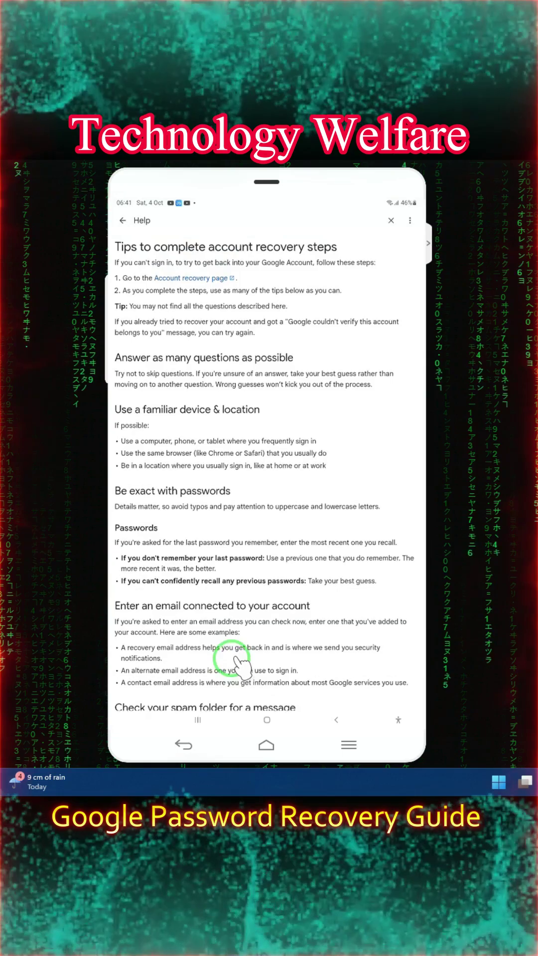
left_click(205, 277)
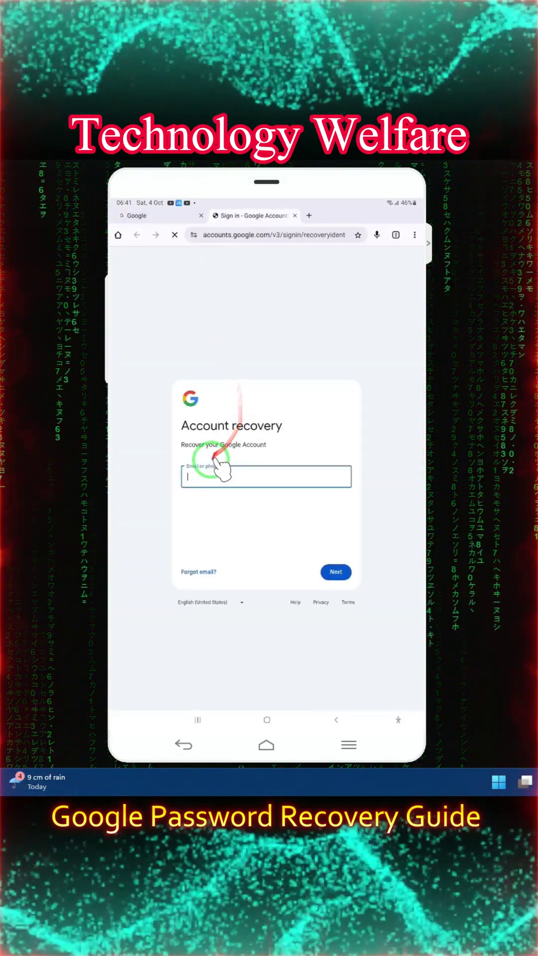
- Submit the saved account email, then choose 'Update password' on the Welcome back screen
left_click(213, 475)
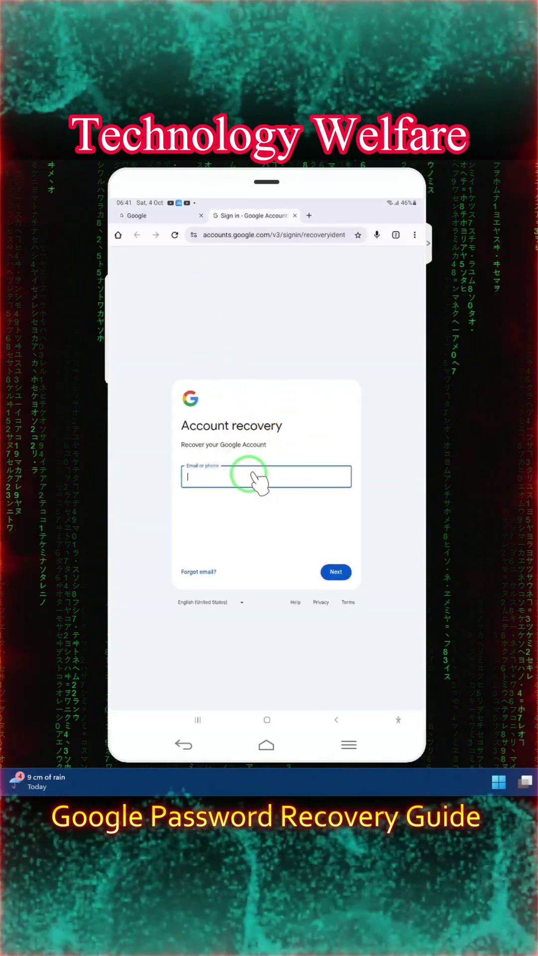
left_click(222, 482)
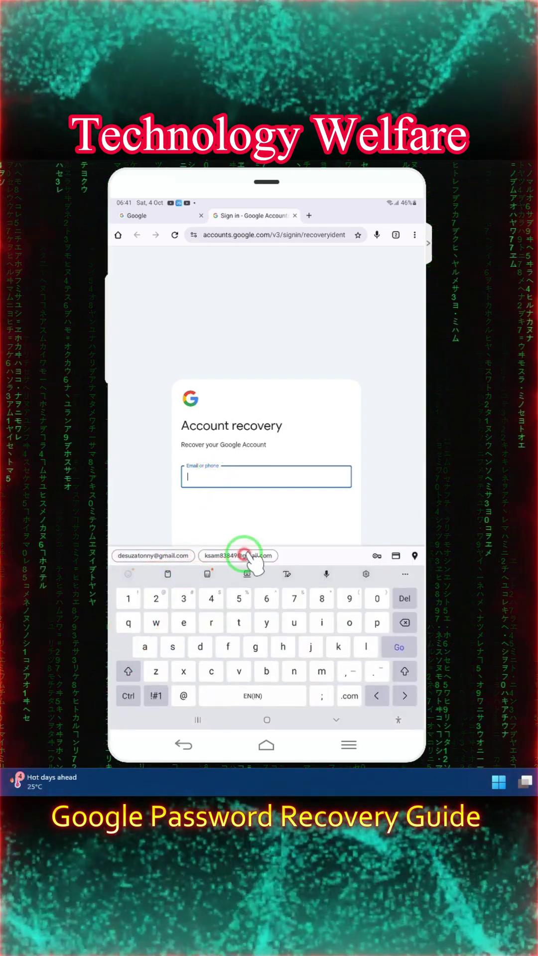
left_click(246, 554)
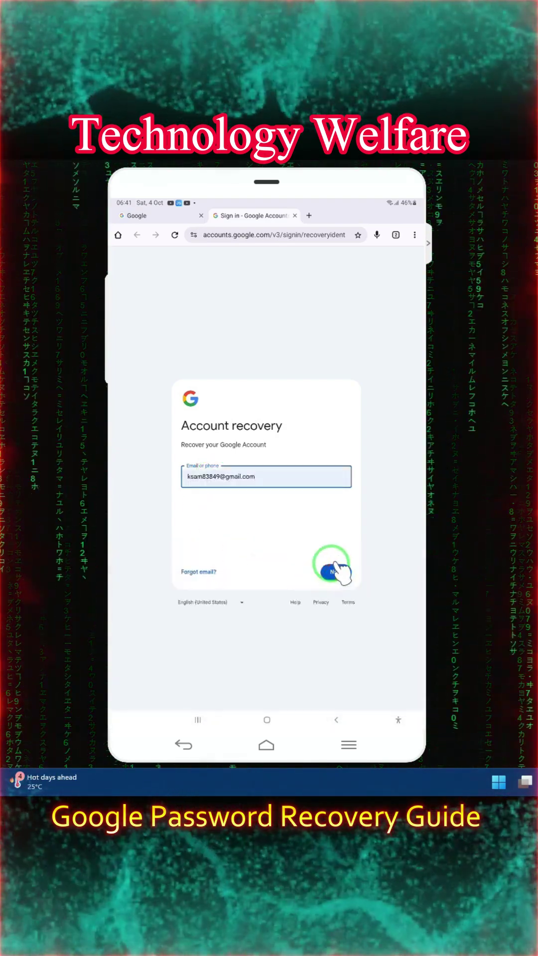
left_click(338, 571)
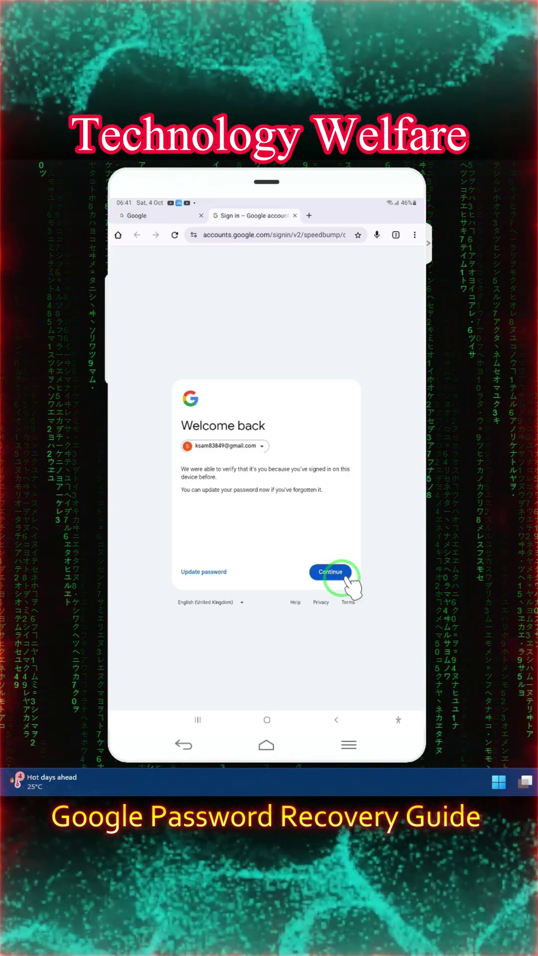
left_click(203, 571)
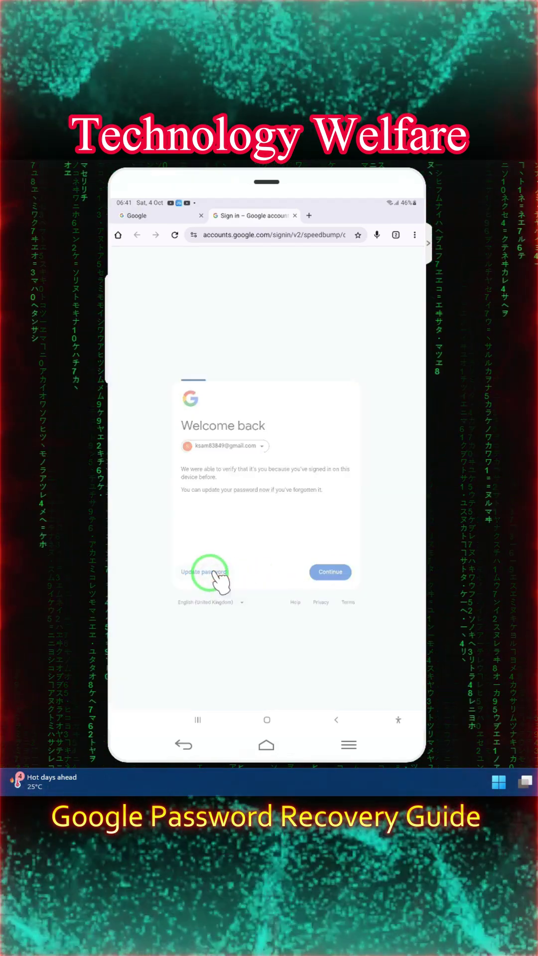